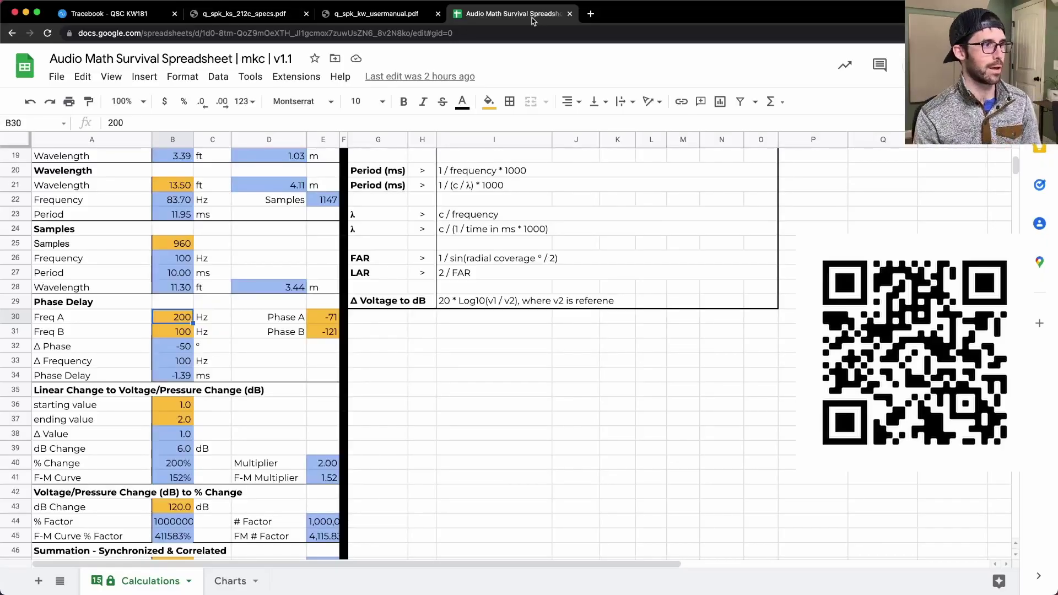
# Look through the calculators on the Calculations sheet of the Audio Math Survival Spreadsheet, from Frequency down to RF Microphone Link Budget.
pyautogui.scroll(6, 703, 332)
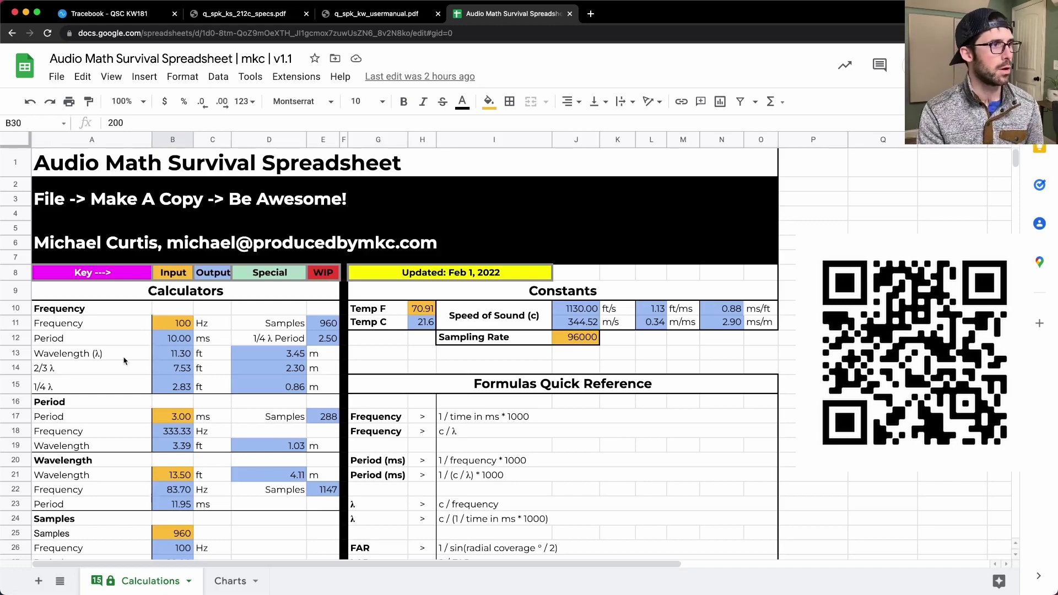
pyautogui.click(123, 357)
pyautogui.scroll(-20, 127, 375)
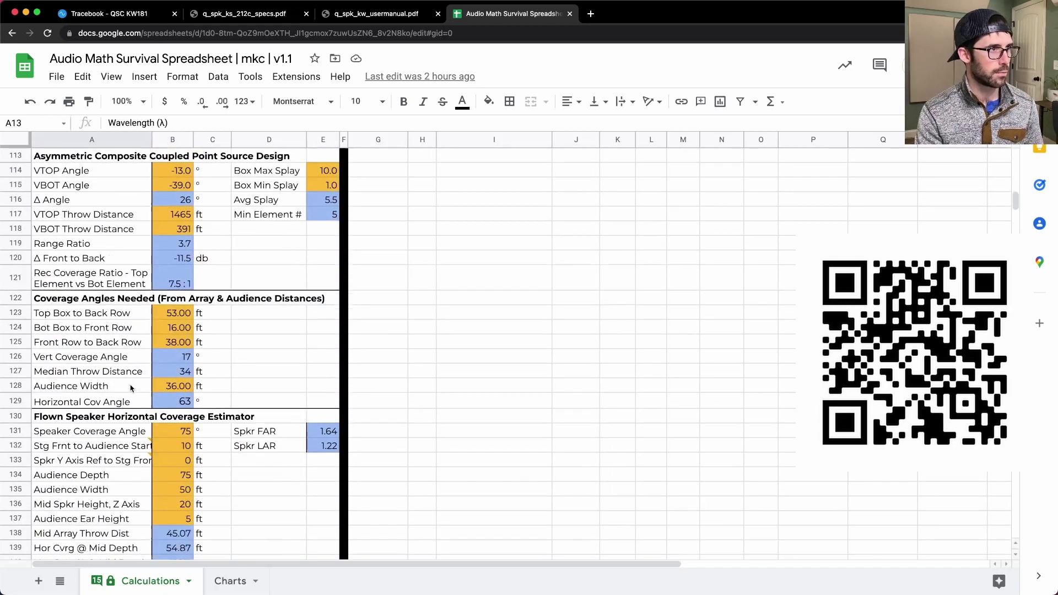
pyautogui.scroll(2, 131, 388)
pyautogui.scroll(-20, 143, 374)
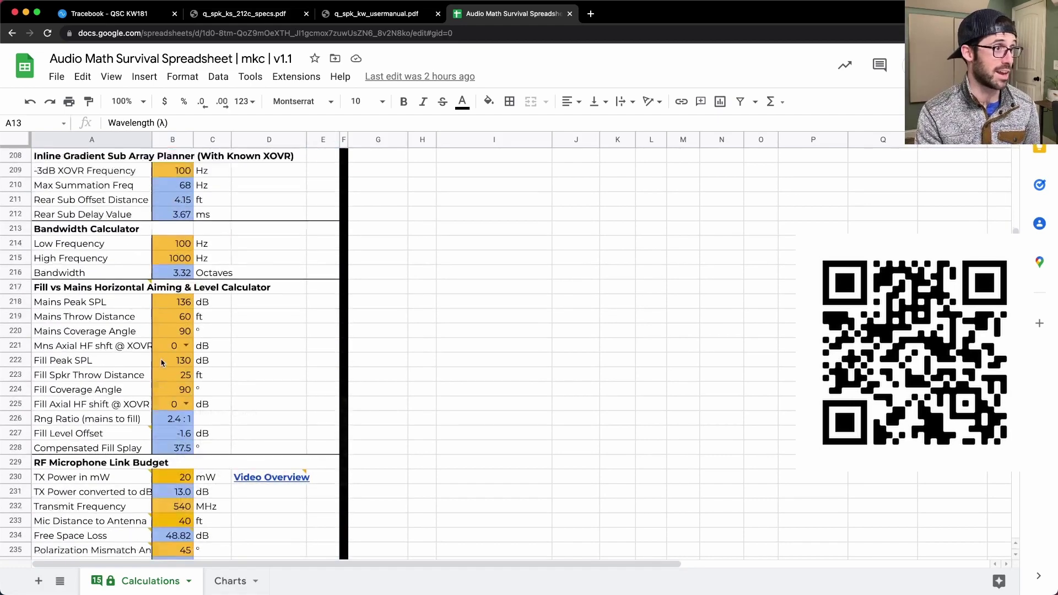
pyautogui.scroll(20, 162, 362)
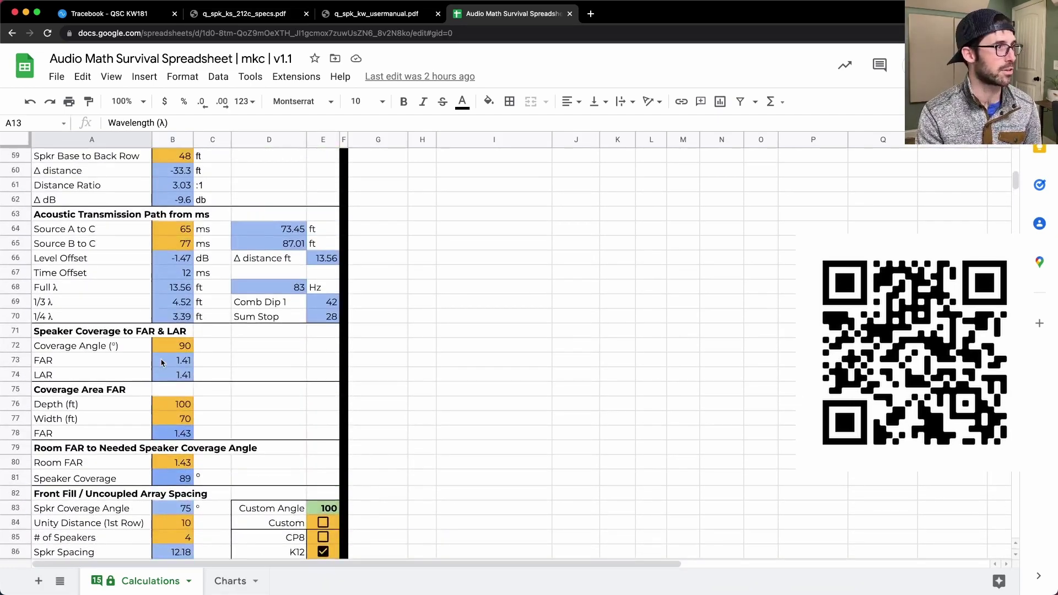
pyautogui.scroll(10, 162, 362)
pyautogui.hscroll(3, 162, 362)
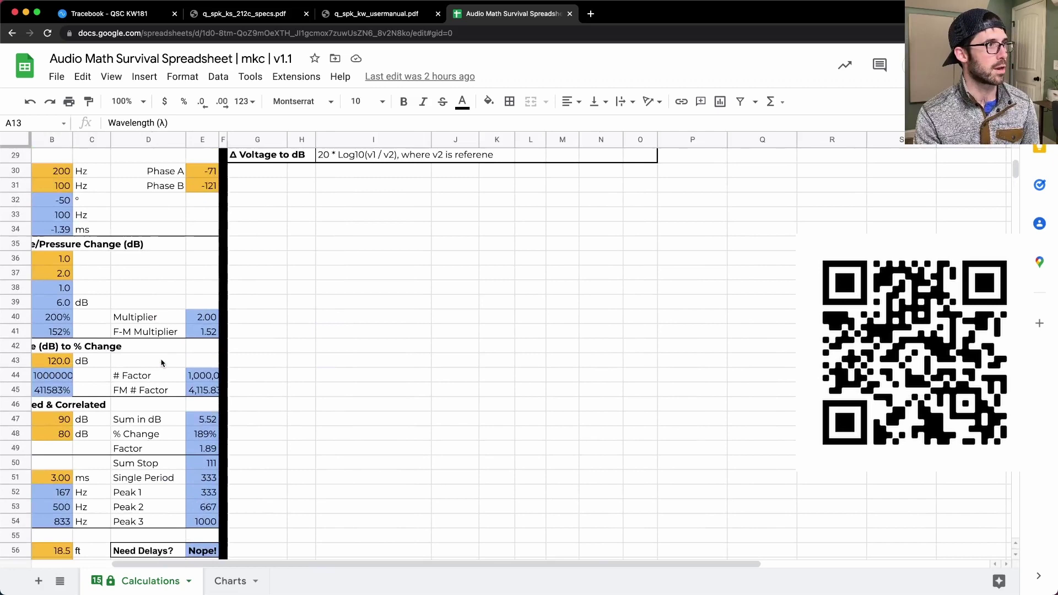
pyautogui.hscroll(-3, 162, 362)
pyautogui.scroll(6, 91, 406)
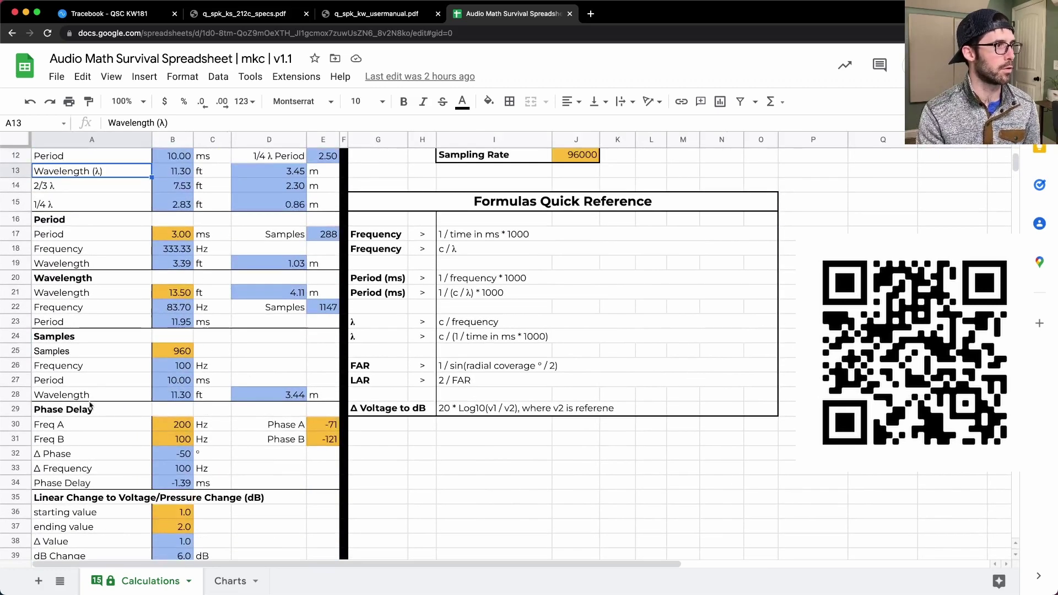
# Examine the Phase Delay calculator's frequency inputs, phase inputs and calculated phase delay.
pyautogui.click(90, 408)
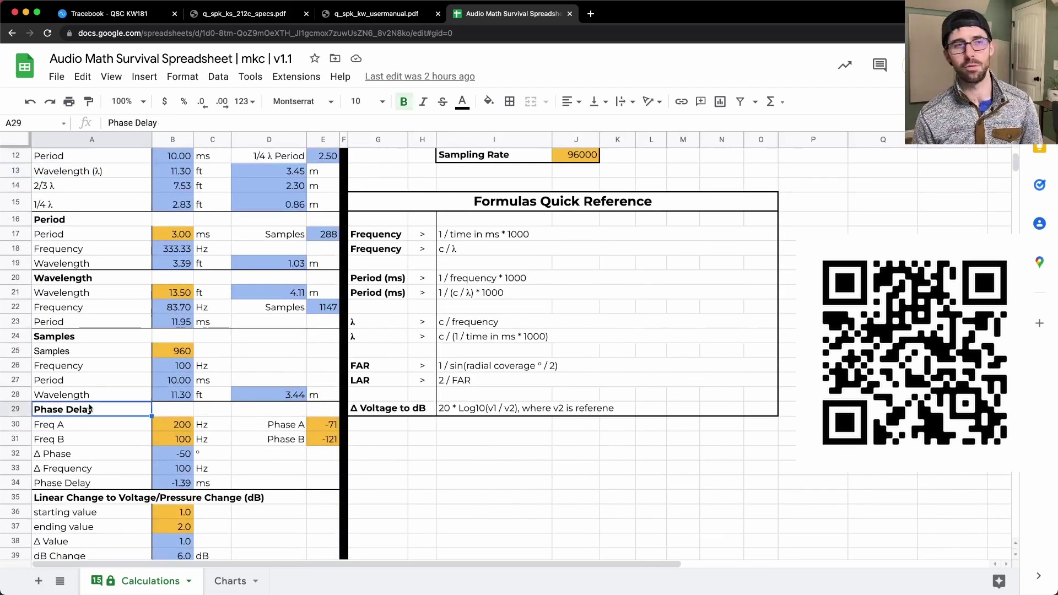
pyautogui.press('Down')
pyautogui.press('Right')
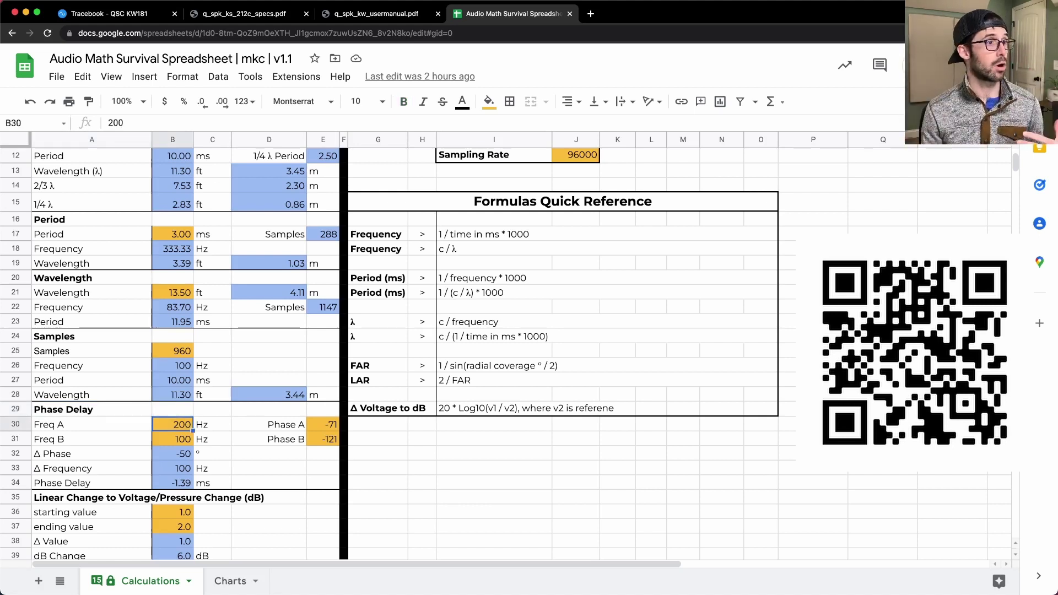
pyautogui.press('Right')
pyautogui.press('Right')
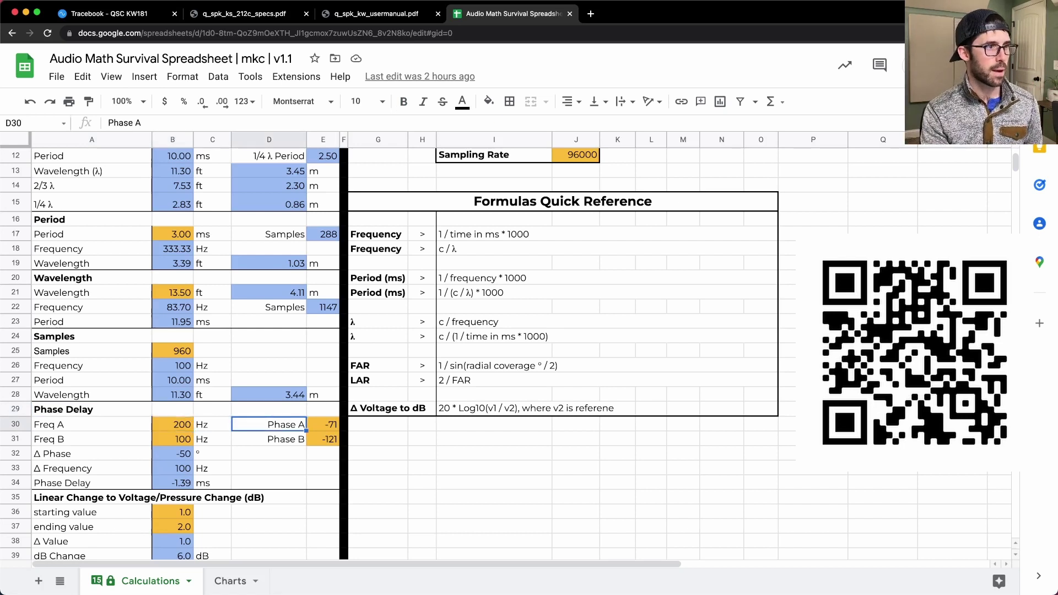
pyautogui.press('Left')
pyautogui.press('Left')
pyautogui.press('Down')
pyautogui.press('Down')
pyautogui.press('Down')
pyautogui.press('Down')
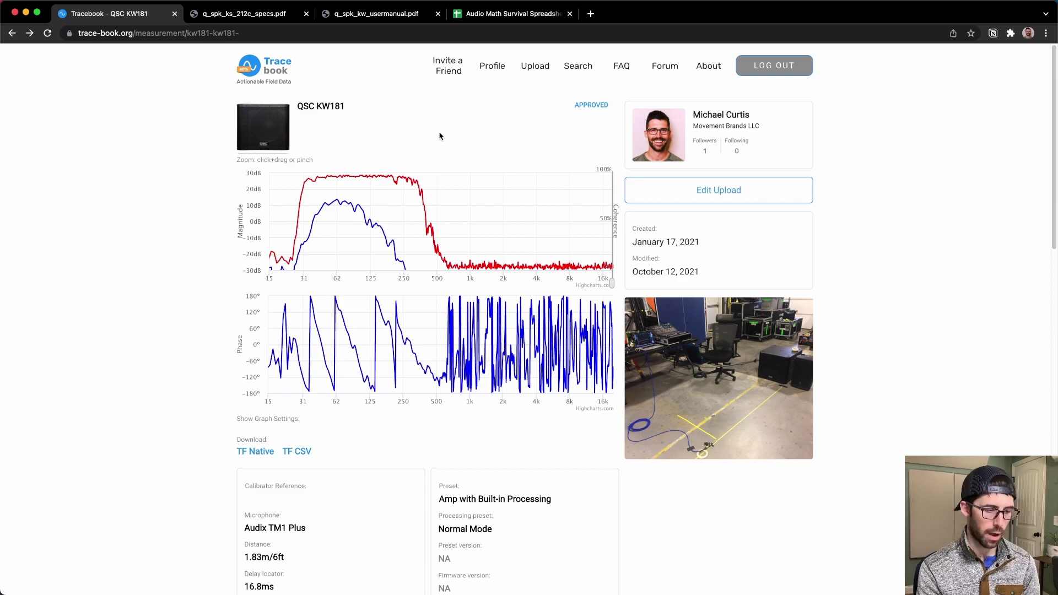
# Switch to the GLL viewer in the Windows 10 window to examine the KS212C's magnitude and phase response.
pyautogui.hotkey('ctrl', 'Up')
pyautogui.click(309, 165)
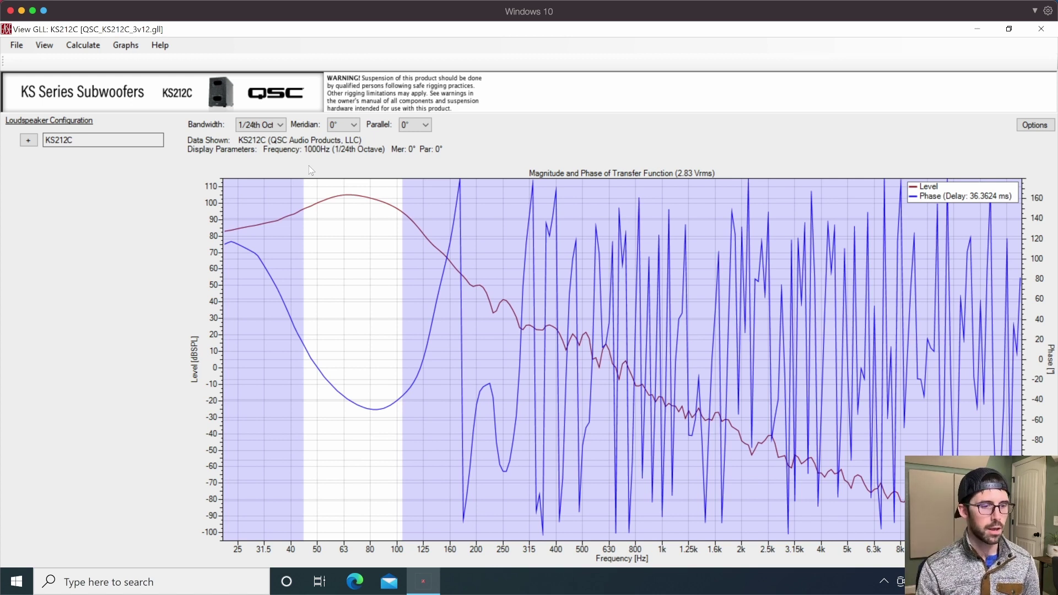
# Switch to Open Sound Meter, hide the QSC_KS212C_3v12.txt trace and select KW181_6ft_GP.csv to examine its phase slope.
pyautogui.hotkey('ctrl', 'Up')
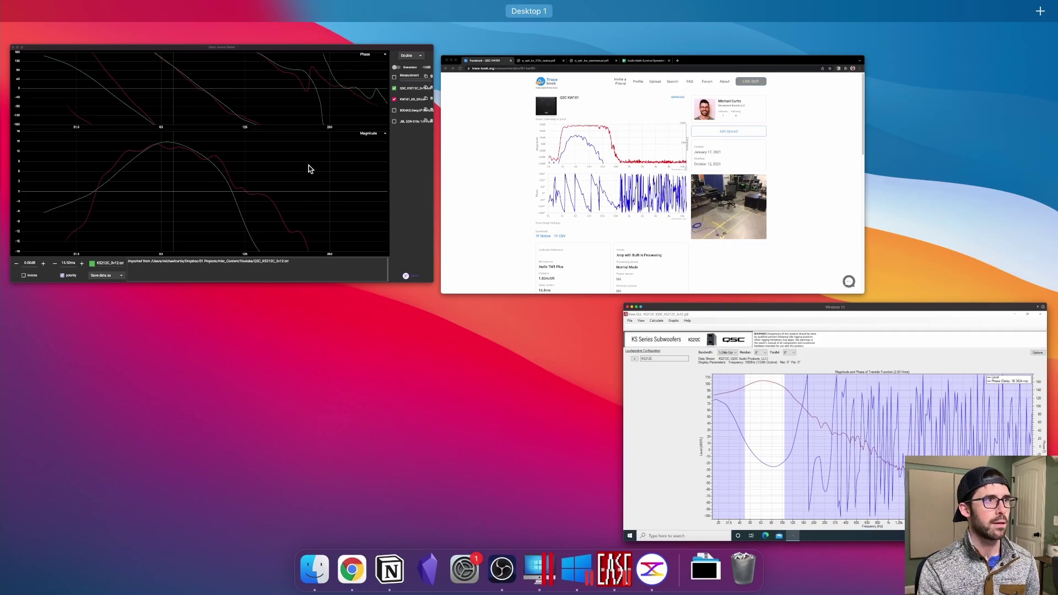
pyautogui.click(393, 170)
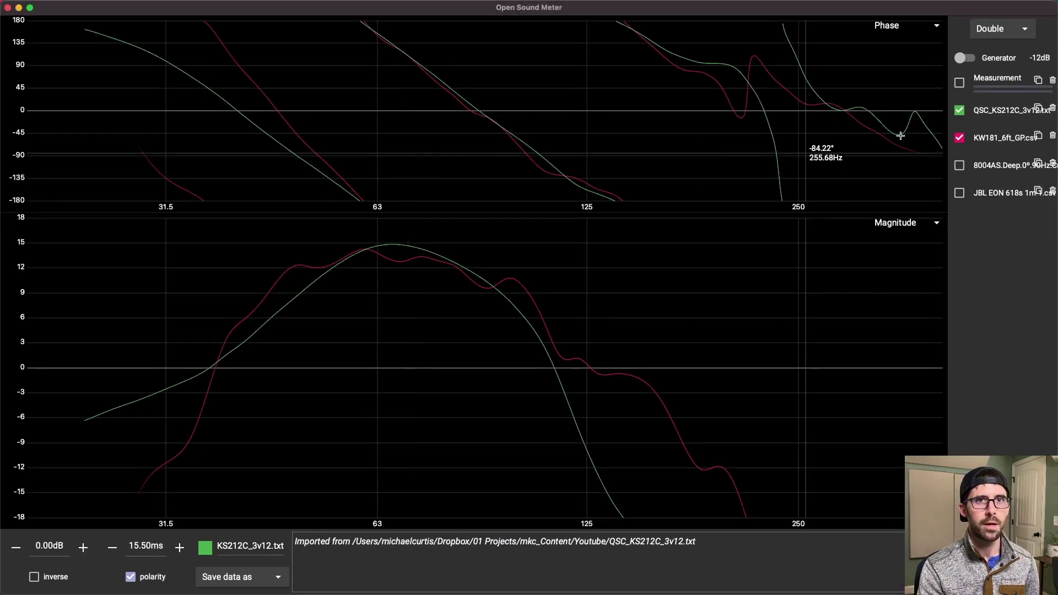
pyautogui.click(961, 114)
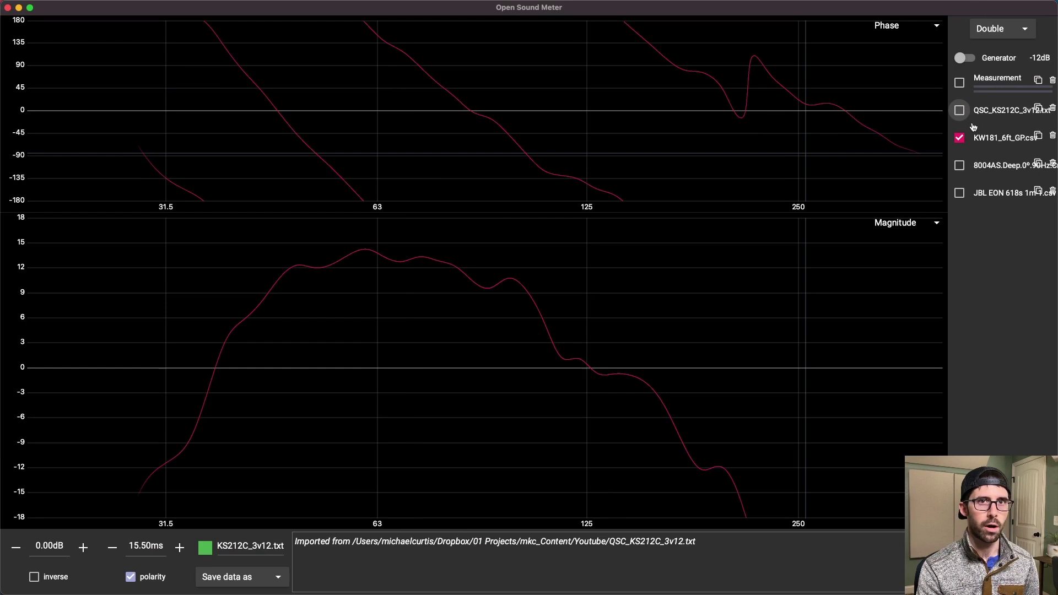
pyautogui.click(994, 142)
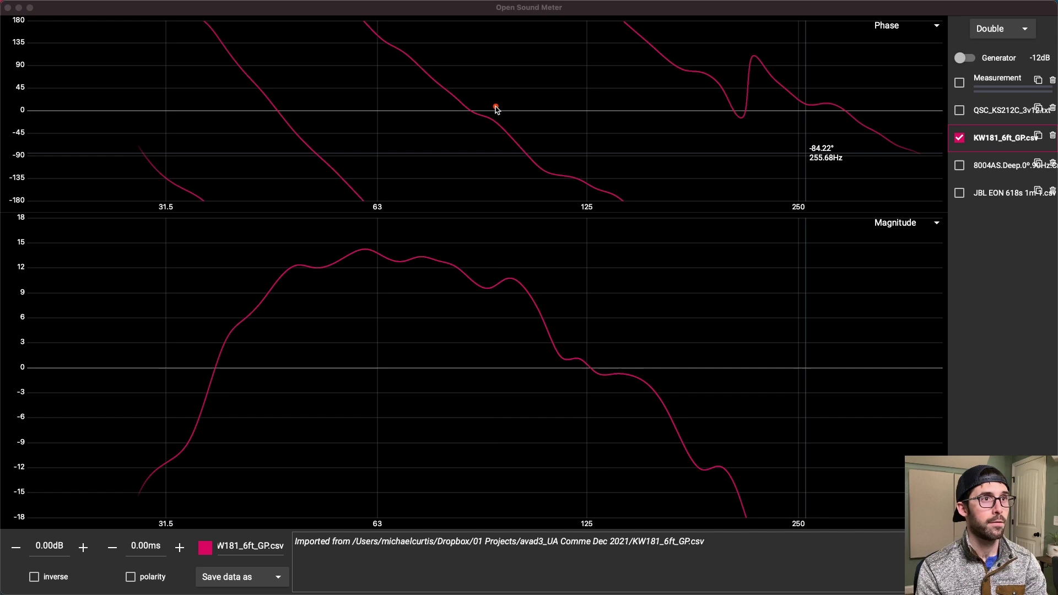
pyautogui.moveTo(431, 40); pyautogui.dragTo(575, 146)
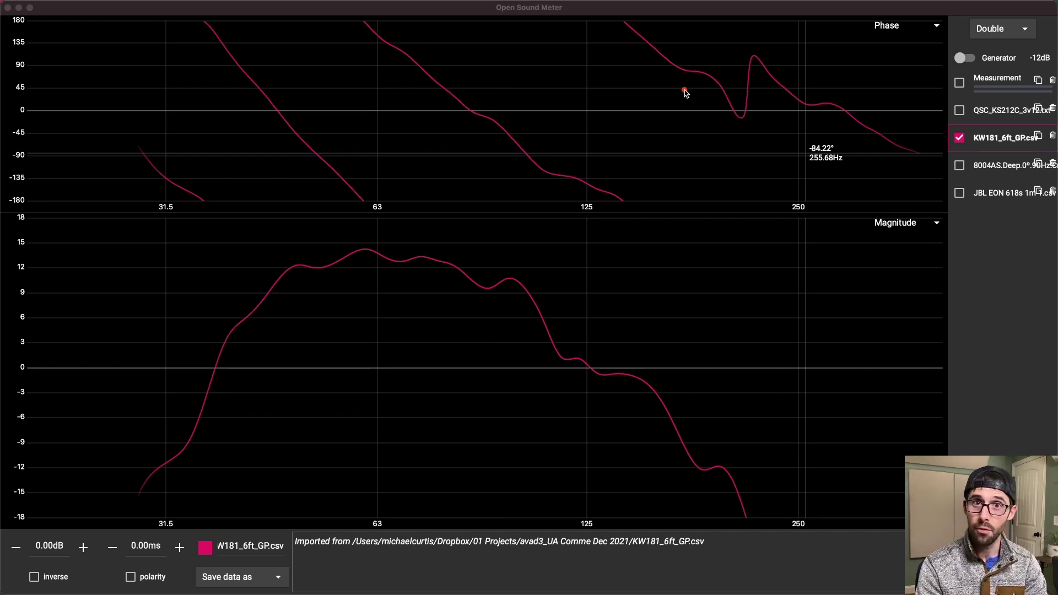
pyautogui.moveTo(574, 146); pyautogui.dragTo(724, 66)
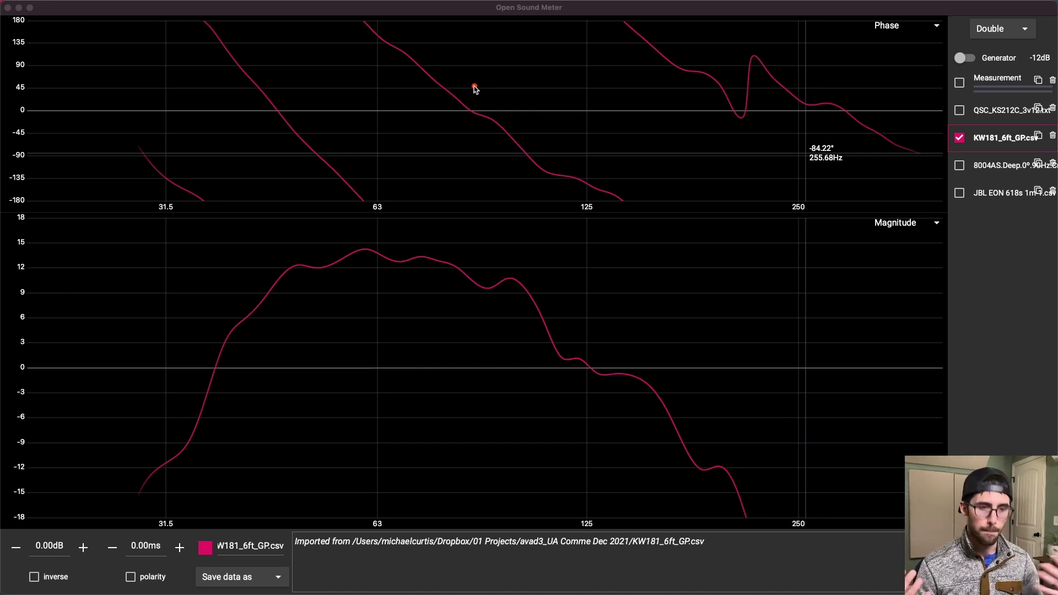
# Show the QSC_KS212C_3v12.txt trace again and select it for comparison with the KW181 trace.
pyautogui.click(959, 109)
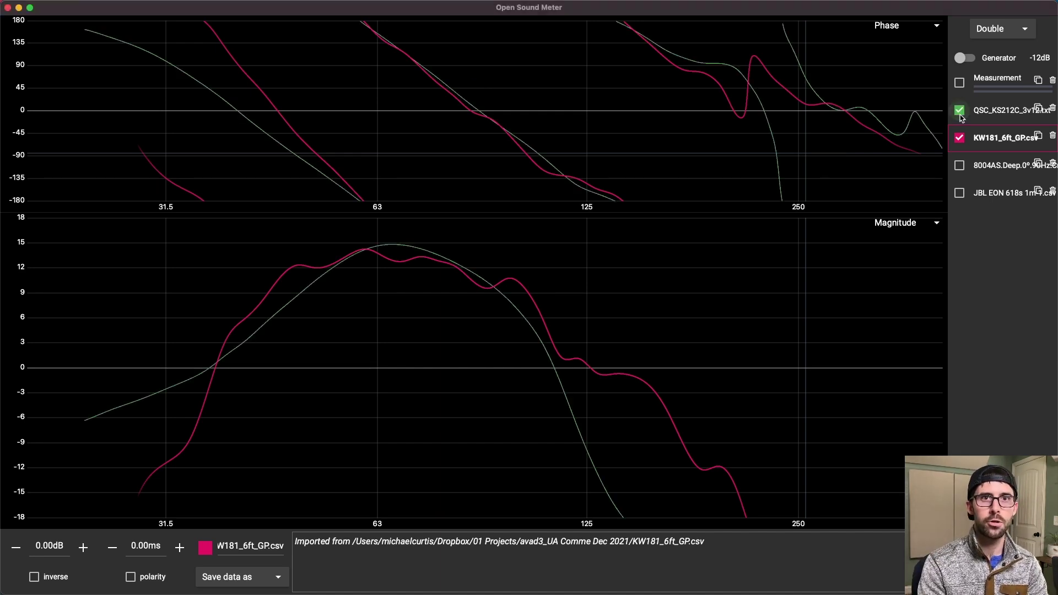
pyautogui.click(1000, 110)
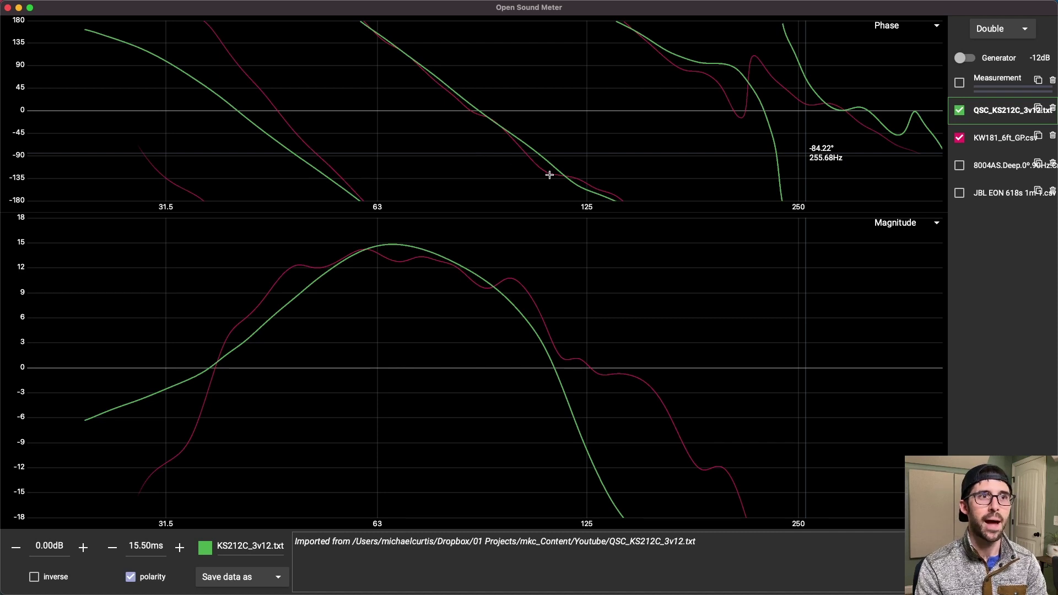
pyautogui.click(489, 308)
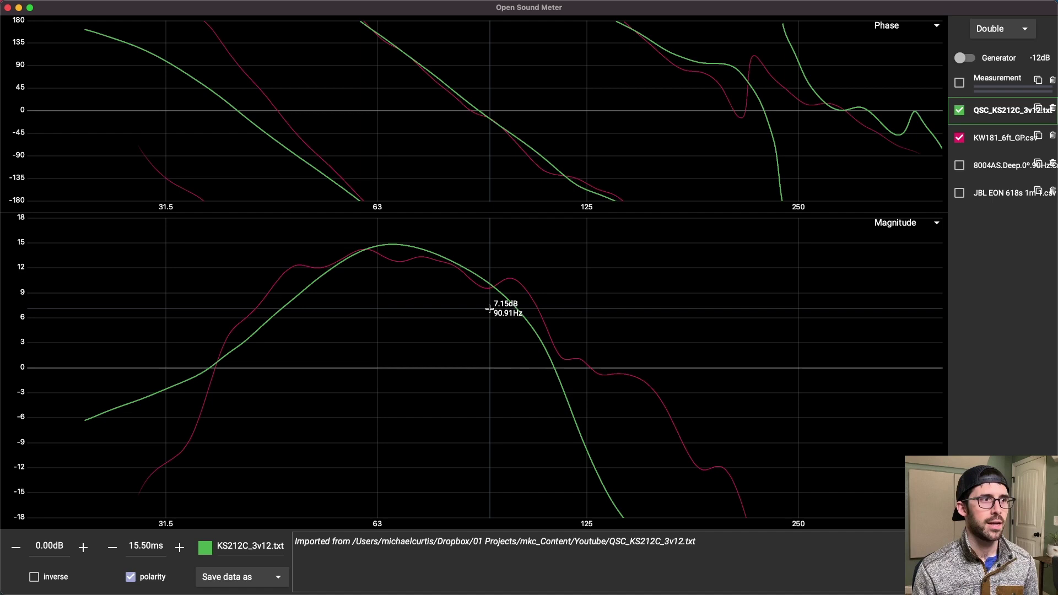
# Set the KS212C trace's delay to 0 ms and compare its phase slope with the KW181's.
pyautogui.click(254, 472)
pyautogui.click(139, 545)
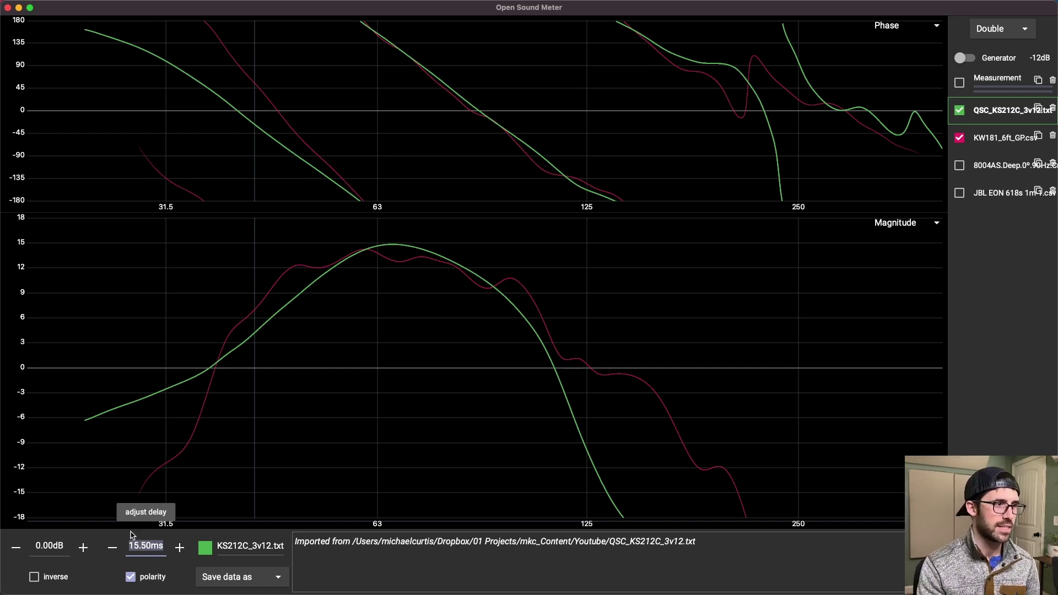
pyautogui.write('0')
pyautogui.press('Return')
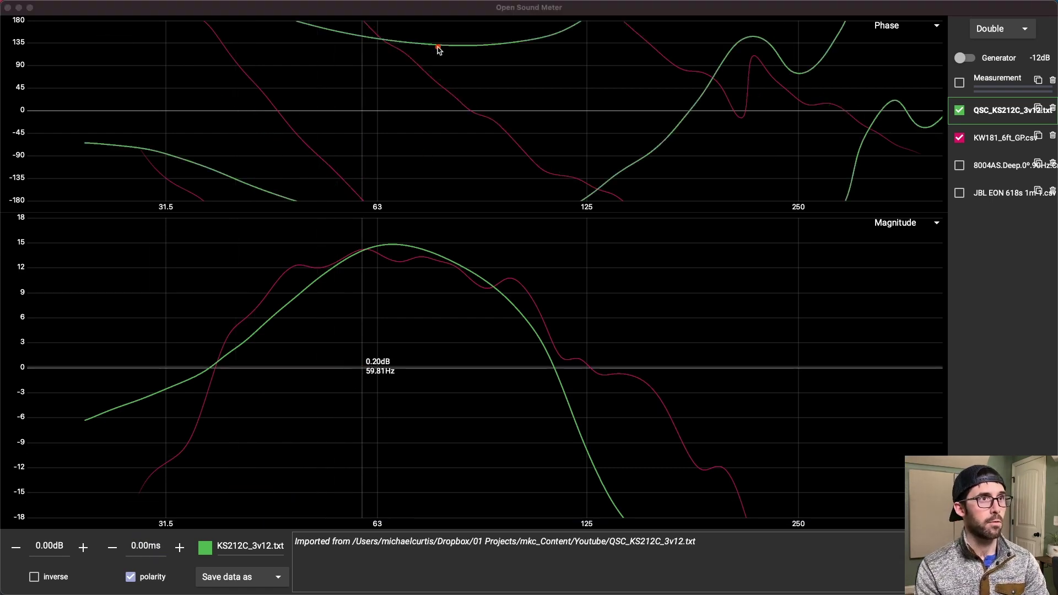
pyautogui.moveTo(470, 120); pyautogui.dragTo(471, 52)
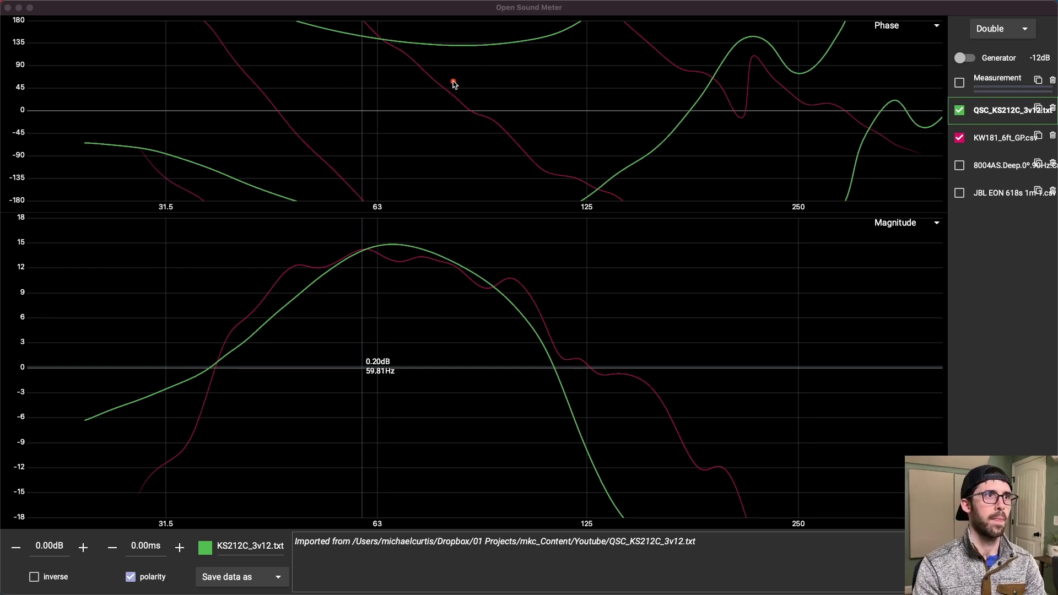
pyautogui.moveTo(449, 59)
pyautogui.mouseDown()
pyautogui.moveTo(538, 115)
pyautogui.moveTo(552, 137)
pyautogui.mouseUp()
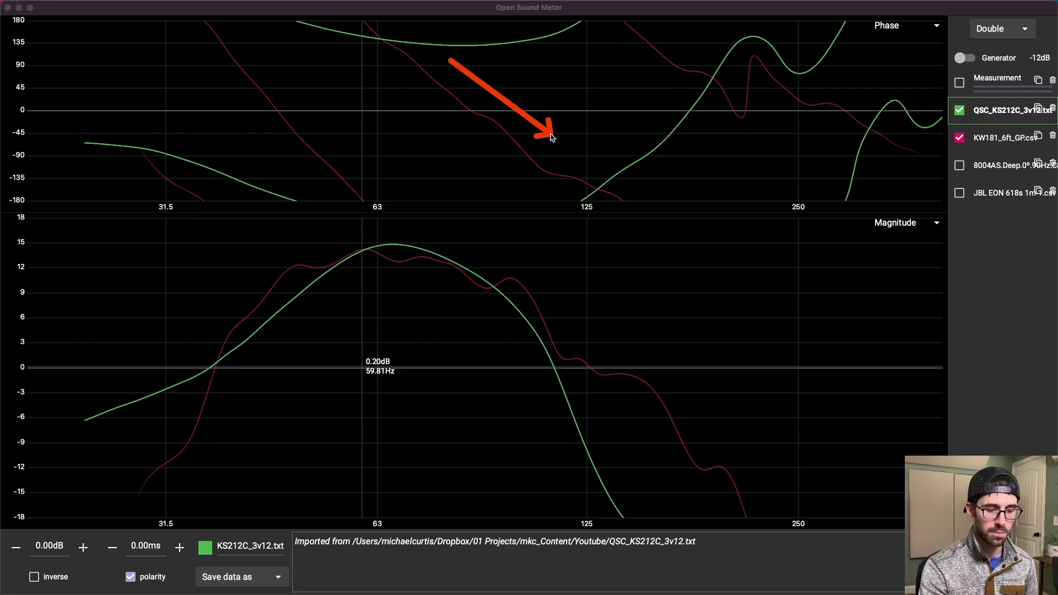
# Turn off the KS212C trace's polarity option, set its delay to 15.50 ms and compare both phase slopes.
pyautogui.click(131, 577)
pyautogui.write('15.58')
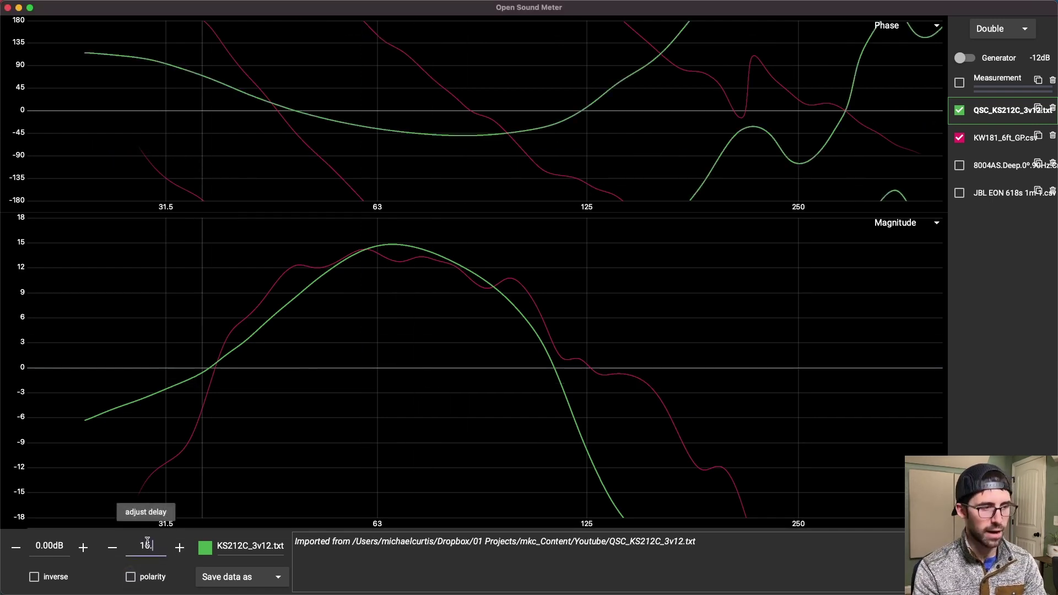
pyautogui.press('Return')
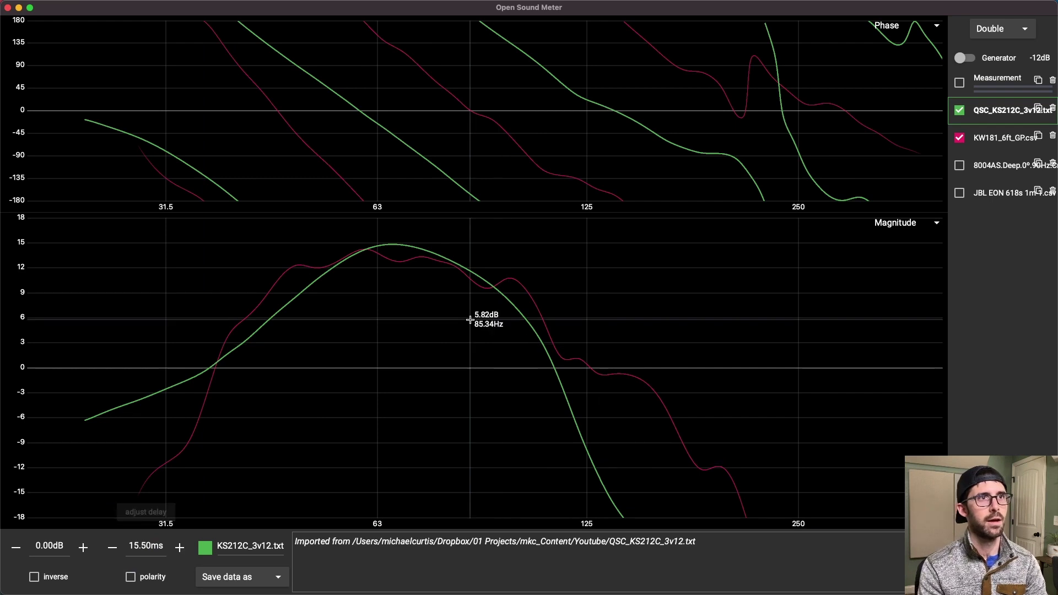
pyautogui.moveTo(535, 45); pyautogui.dragTo(708, 139)
pyautogui.moveTo(422, 45)
pyautogui.mouseDown()
pyautogui.moveTo(567, 122)
pyautogui.moveTo(621, 174)
pyautogui.mouseUp()
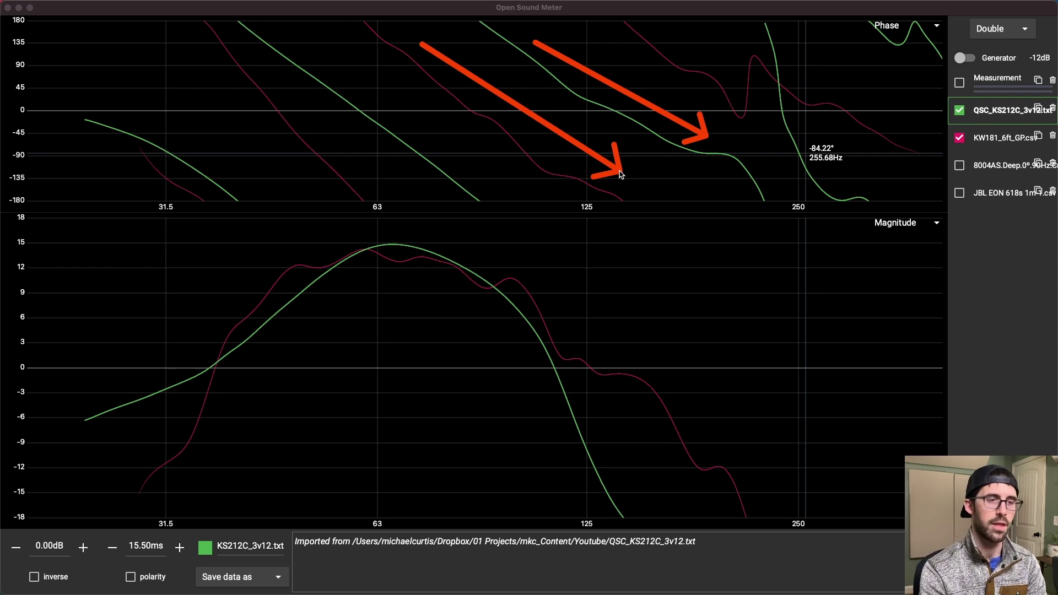
pyautogui.click(619, 174)
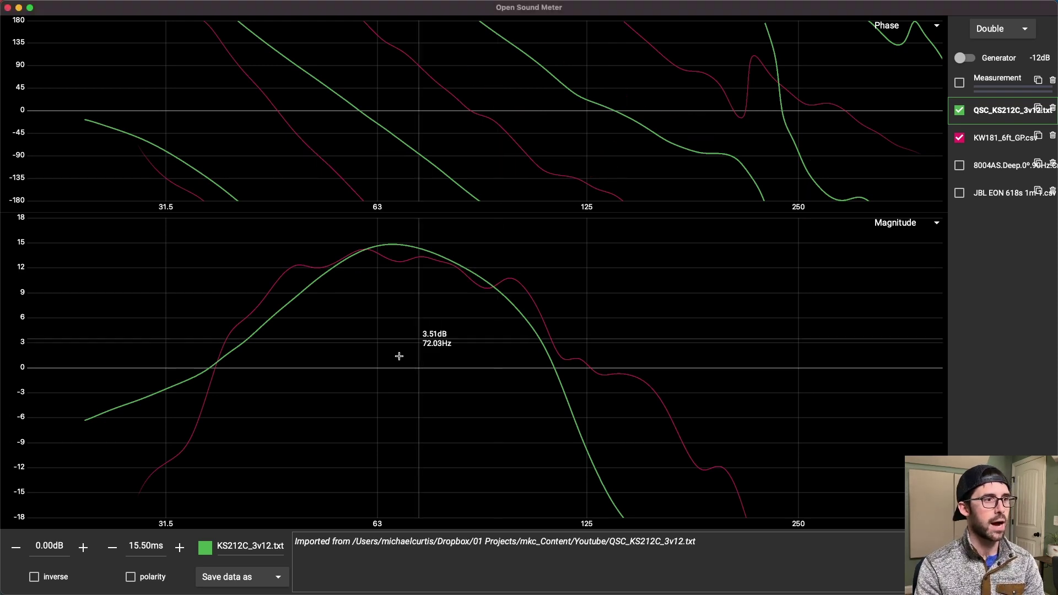
# Turn the KS212C trace's polarity option back on and examine the phase offset between the two subwoofers across the low frequencies.
pyautogui.click(130, 580)
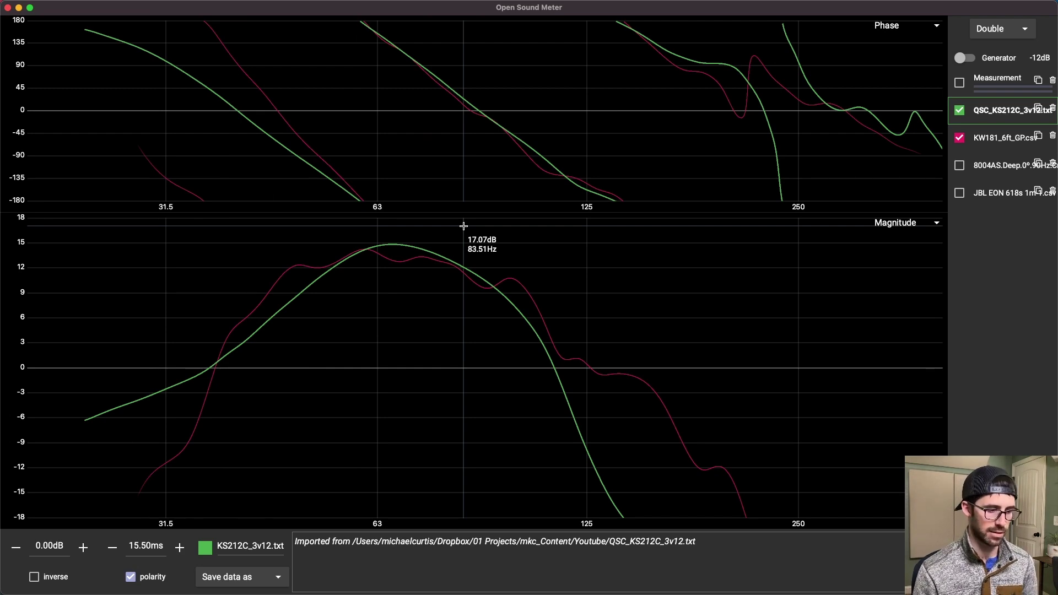
pyautogui.click(626, 137)
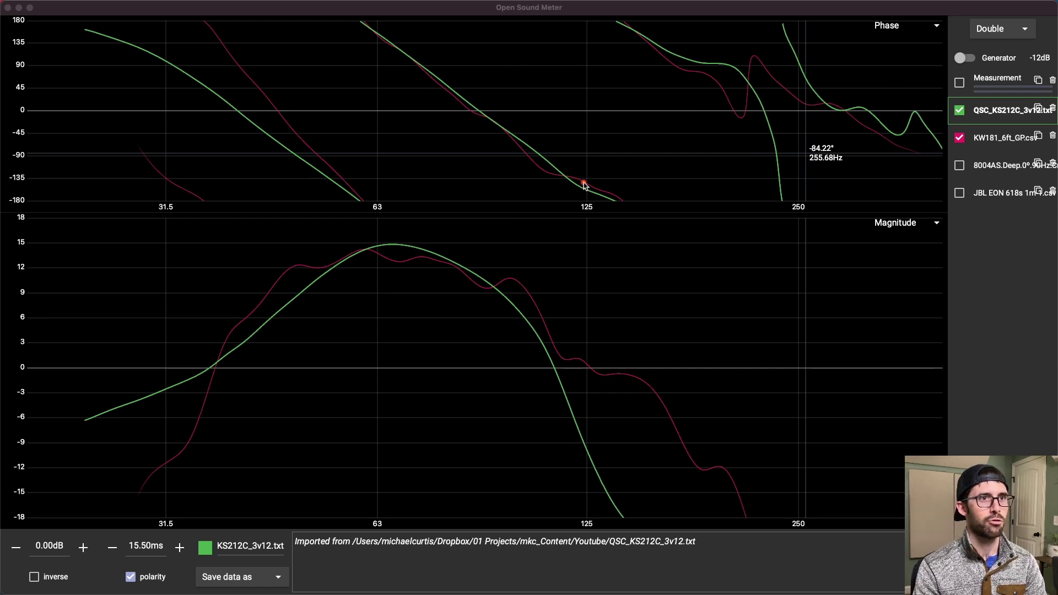
pyautogui.moveTo(586, 179)
pyautogui.mouseDown()
pyautogui.moveTo(330, 38)
pyautogui.moveTo(187, 49)
pyautogui.mouseUp()
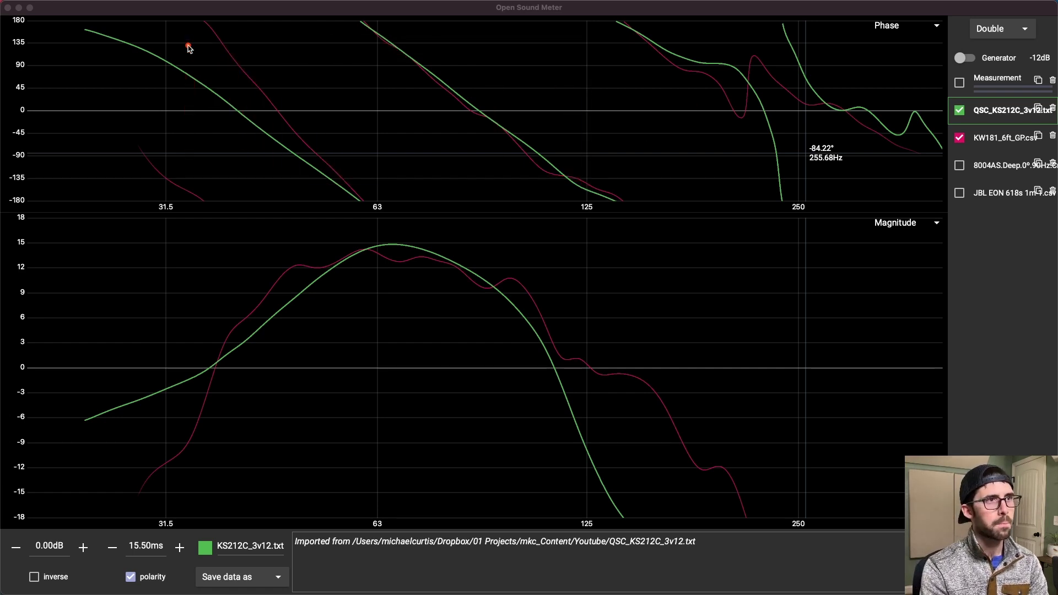
pyautogui.click(460, 109)
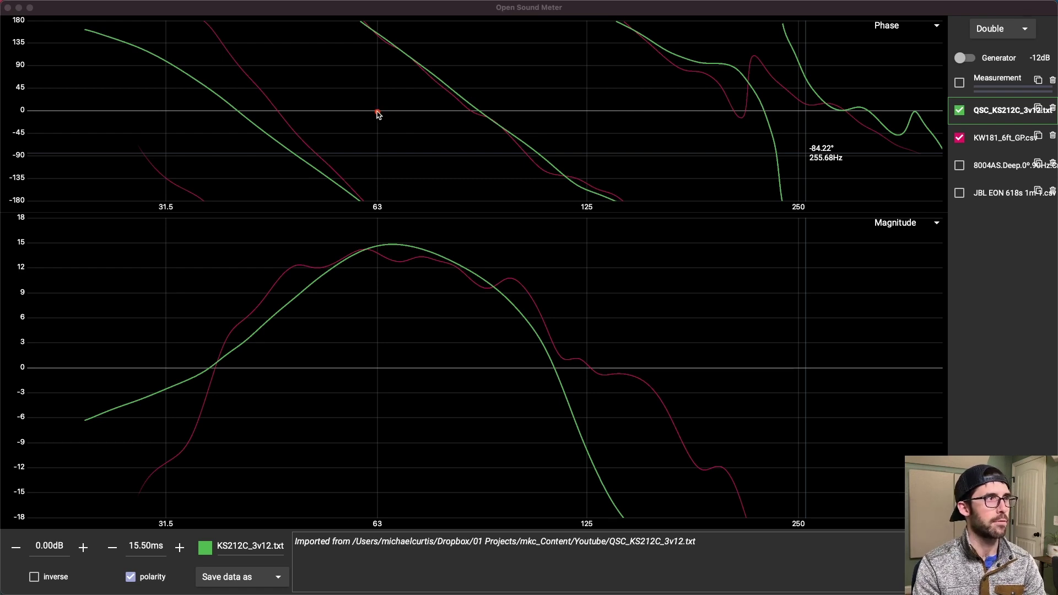
pyautogui.moveTo(378, 113); pyautogui.dragTo(378, 90)
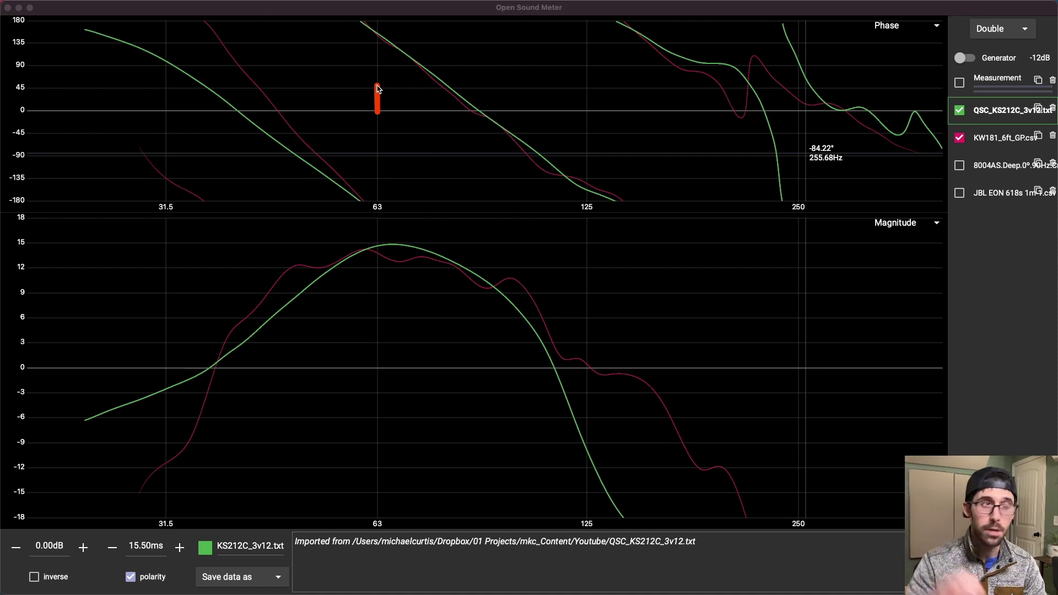
pyautogui.moveTo(378, 90); pyautogui.dragTo(605, 189)
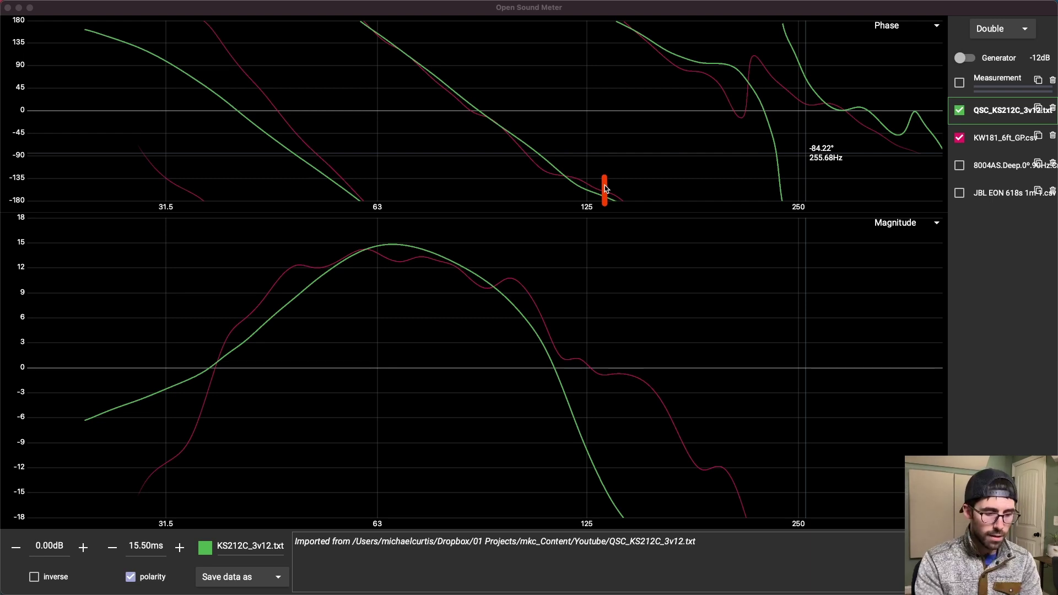
pyautogui.moveTo(605, 188)
pyautogui.mouseDown()
pyautogui.moveTo(423, 70)
pyautogui.moveTo(361, 14)
pyautogui.moveTo(372, 55)
pyautogui.moveTo(365, 194)
pyautogui.moveTo(276, 125)
pyautogui.mouseUp()
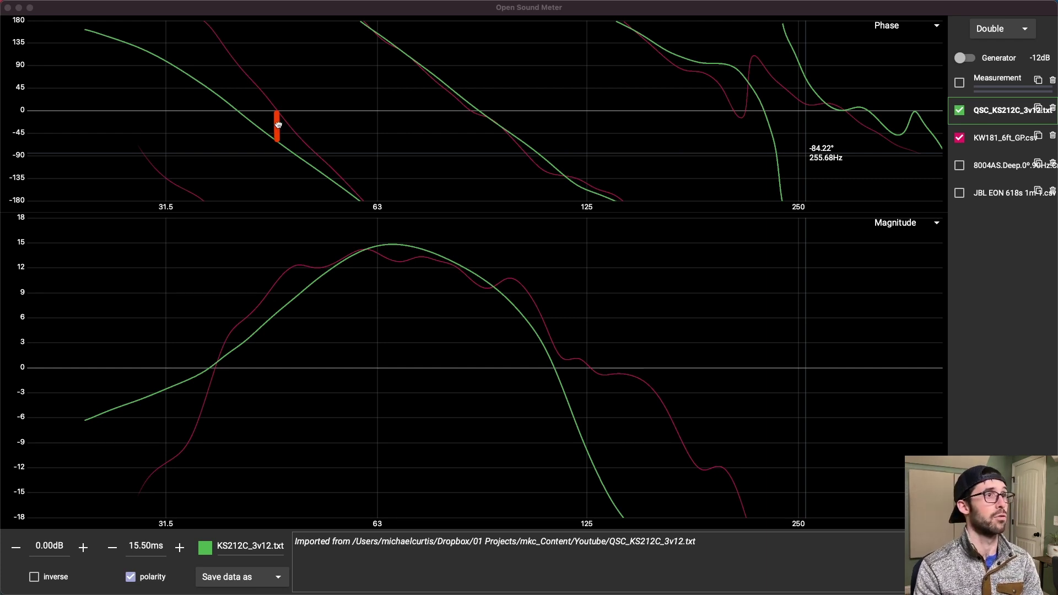
pyautogui.moveTo(278, 128)
pyautogui.mouseDown()
pyautogui.moveTo(231, 91)
pyautogui.moveTo(222, 71)
pyautogui.moveTo(271, 106)
pyautogui.mouseUp()
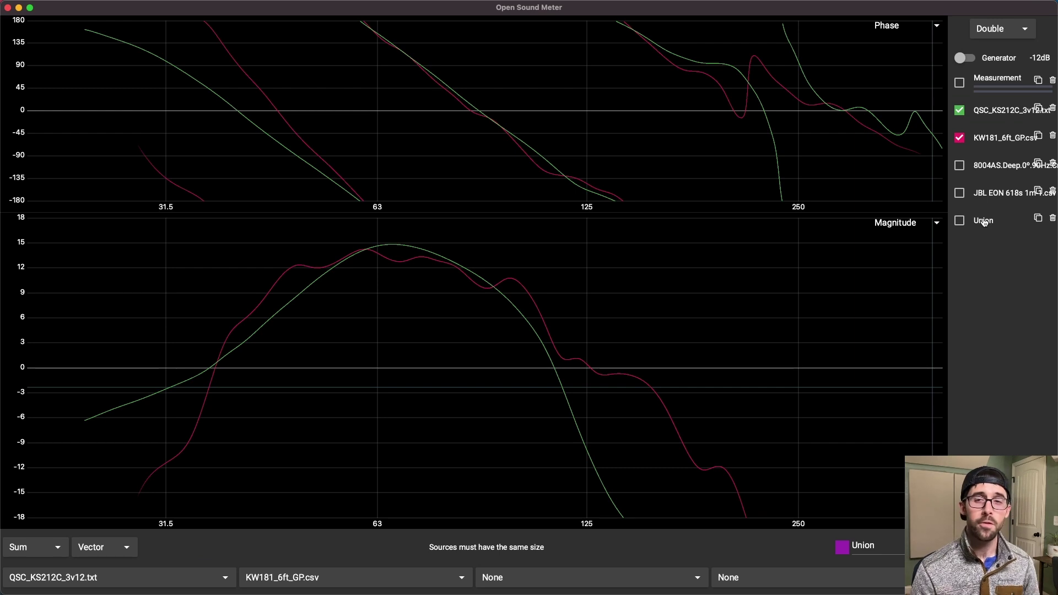